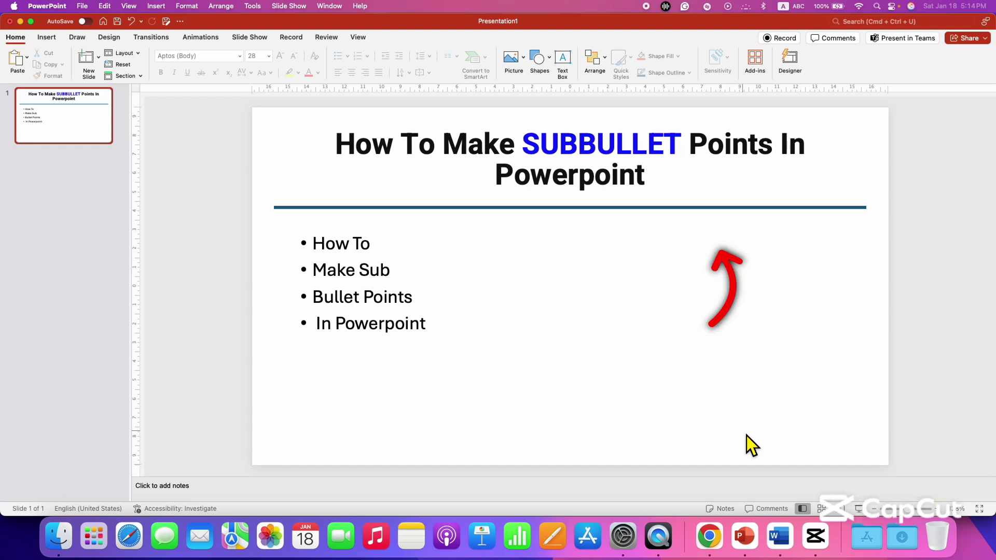
Step: Trial-indent Make Sub and In Powerpoint, then undo them back to top-level bullets
click(314, 273)
key(Tab)
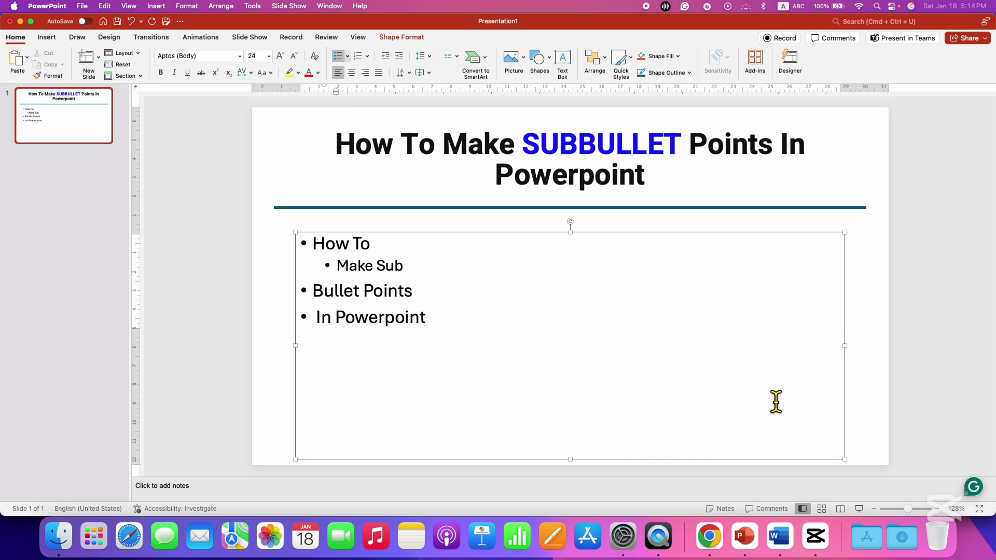
click(315, 319)
key(Tab)
key(super+z)
key(super+z)
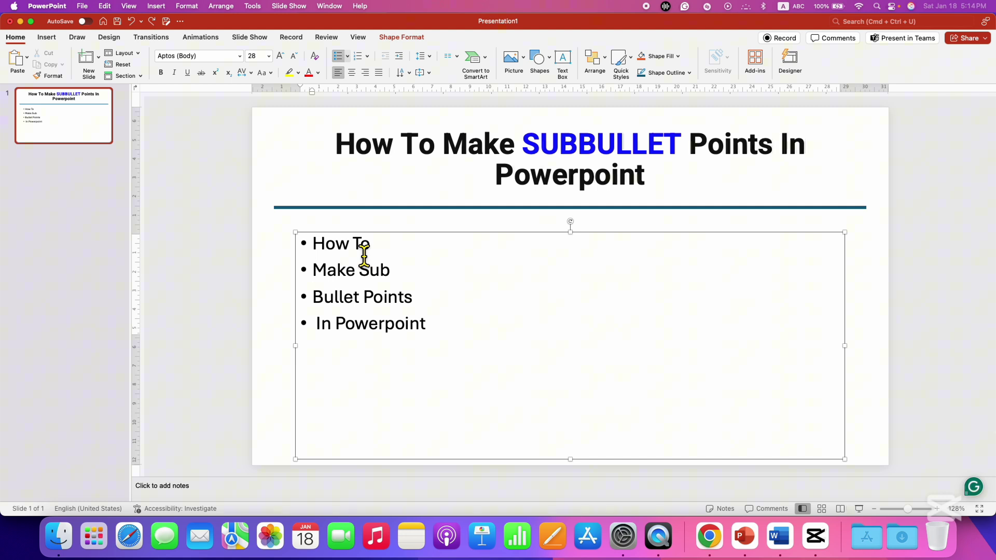
drag(361, 247, 498, 288)
click(497, 288)
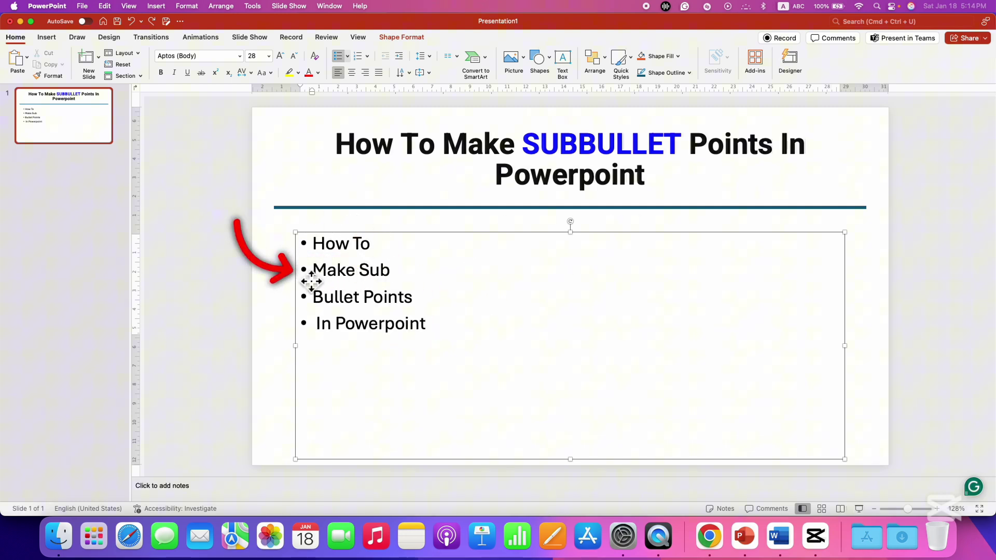
Step: Indent Make Sub one level under How To and Bullet Points two levels
click(312, 271)
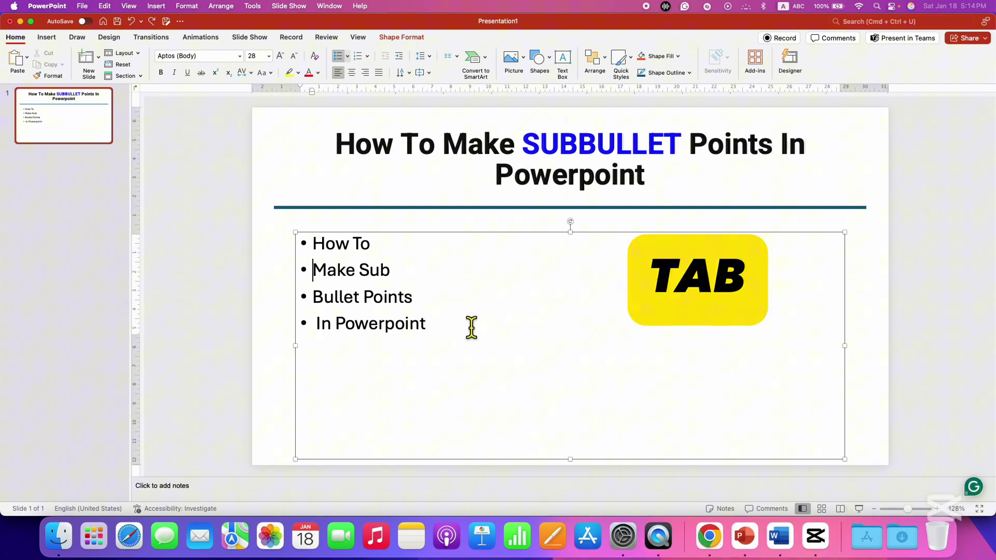
key(Tab)
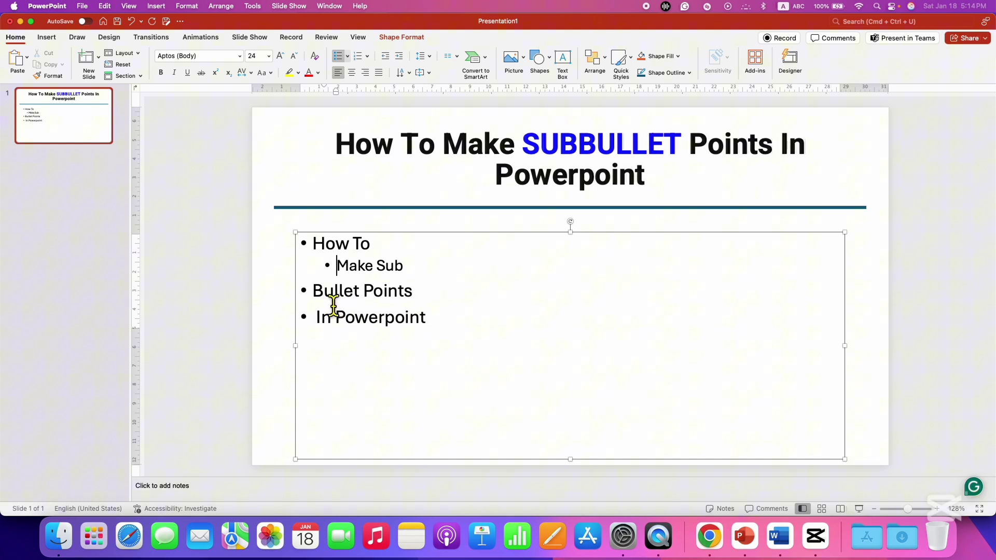
click(314, 294)
key(Tab)
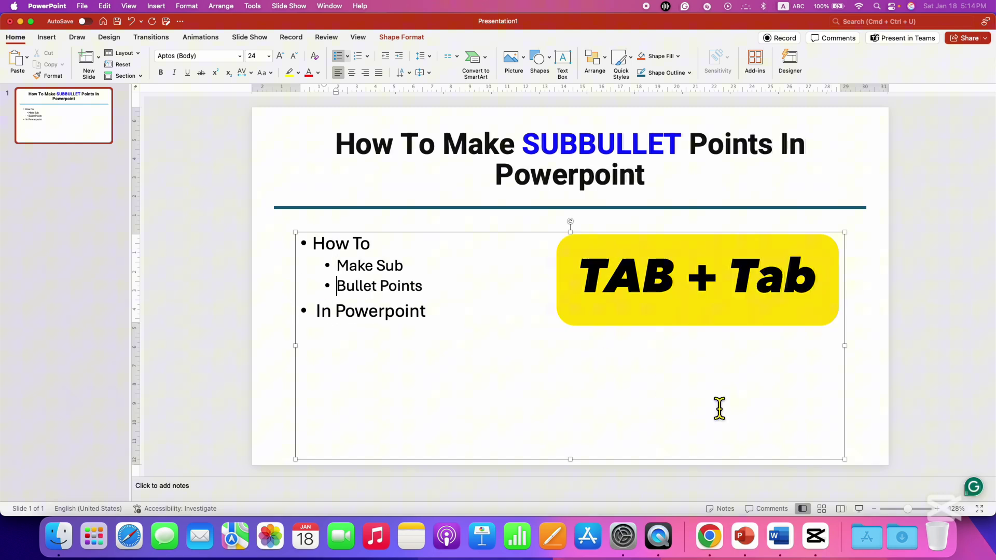
key(Tab)
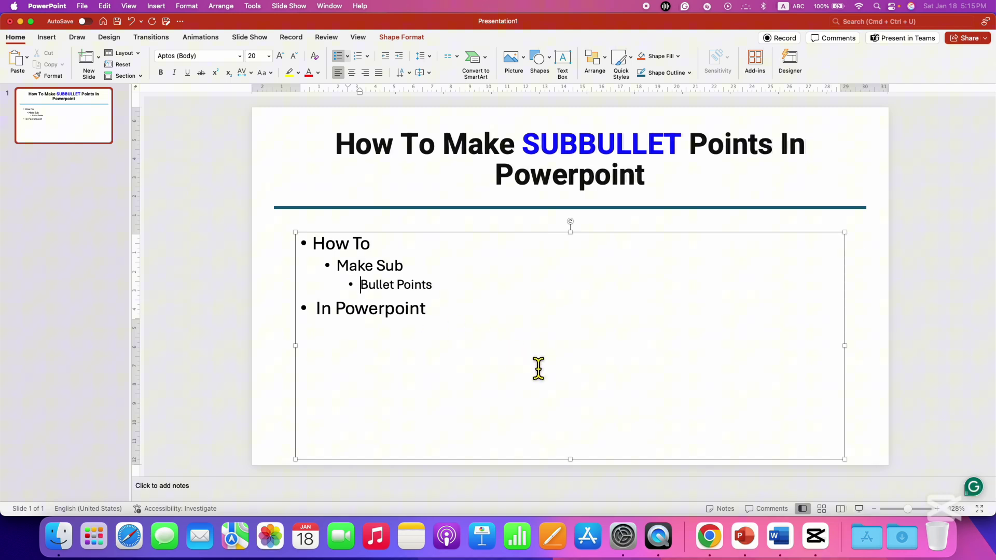
Step: Outdent Bullet Points two levels and Make Sub one level with Shift+Tab
key(shift+Tab)
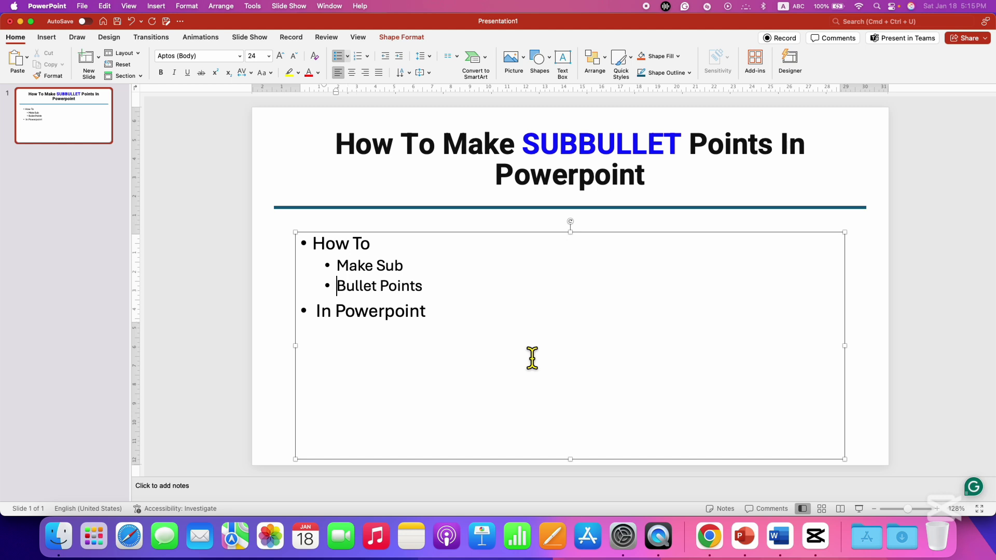
key(shift+Tab)
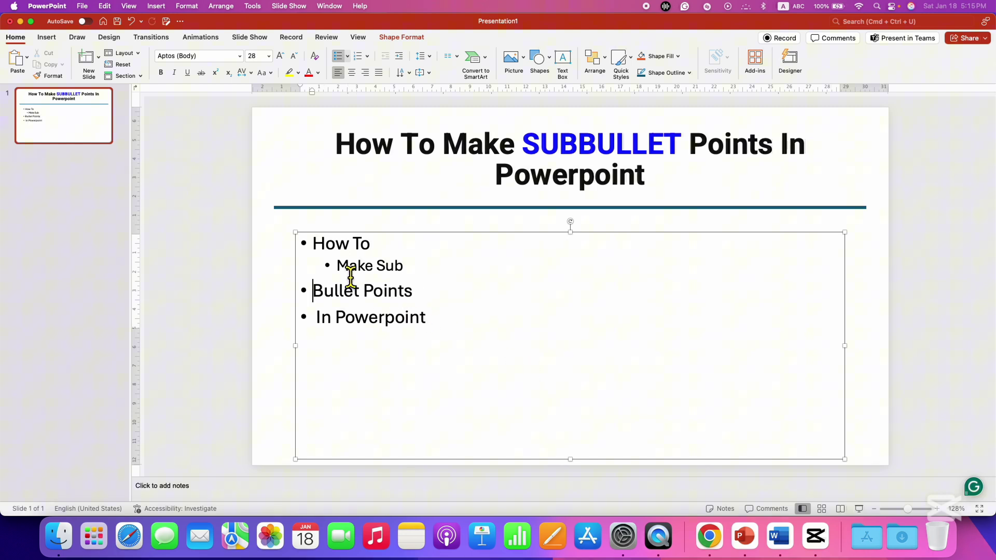
click(340, 268)
key(shift+Tab)
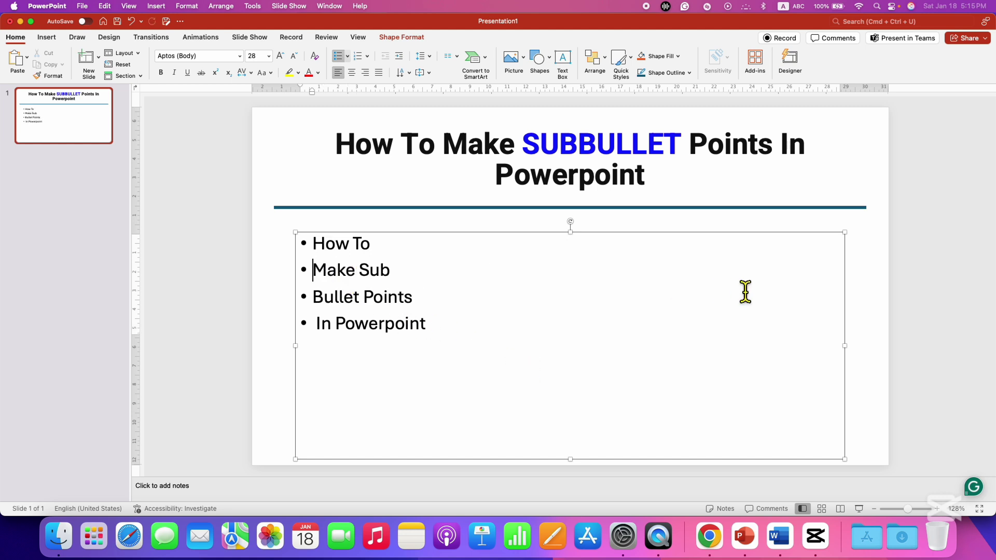
Step: Use Indent More to indent Make Sub one level and Bullet Points two levels
click(318, 279)
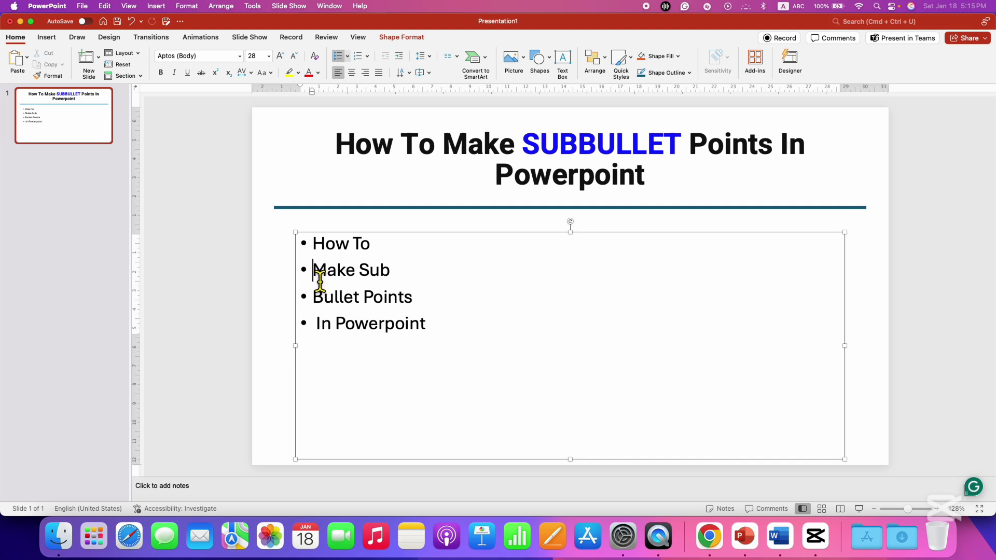
click(399, 57)
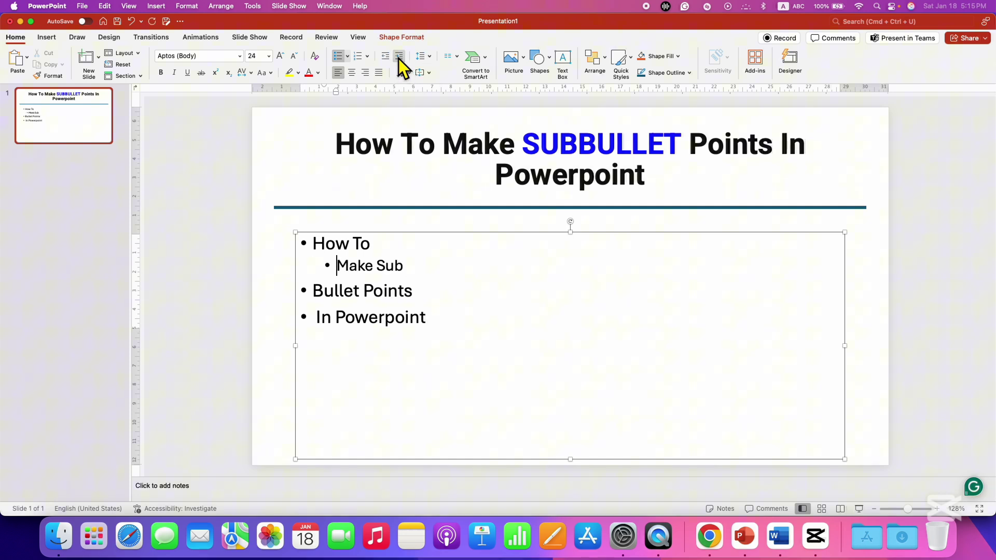
click(374, 290)
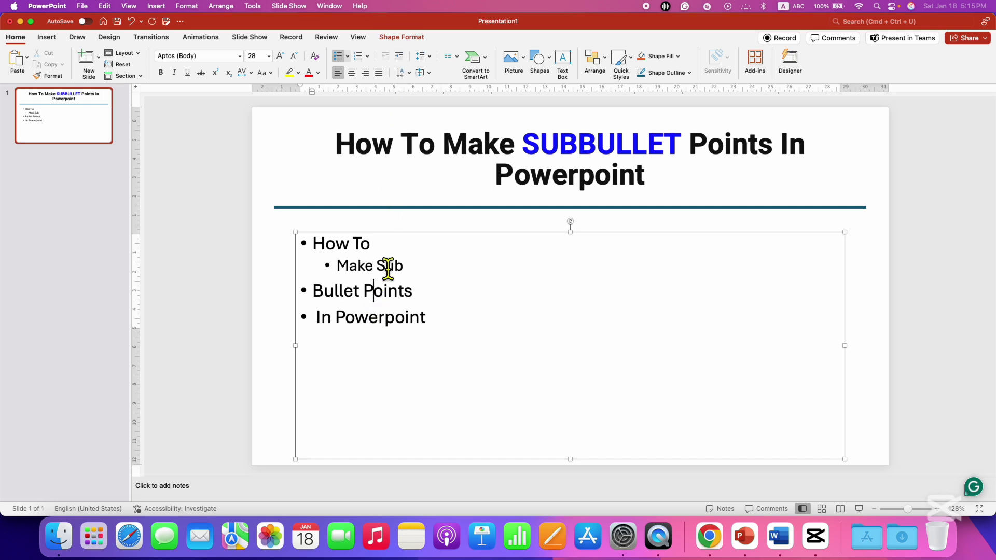
click(400, 58)
click(400, 59)
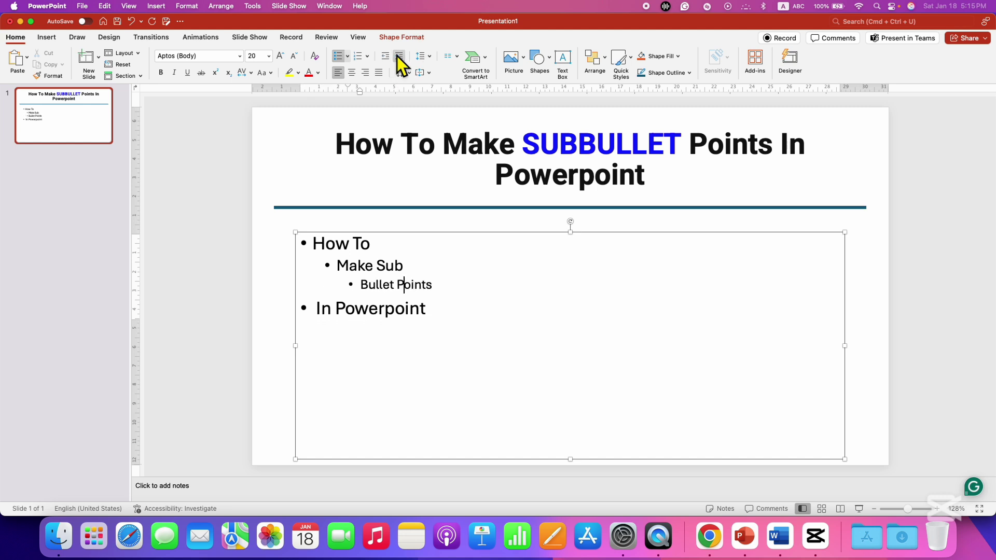
Step: Return Bullet Points to top level with Indent Less twice
click(369, 308)
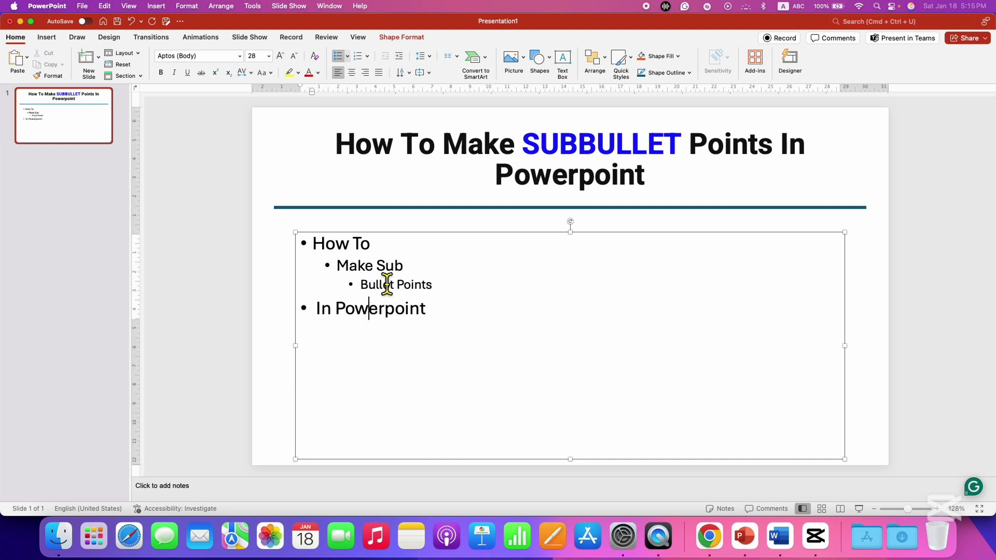
click(417, 288)
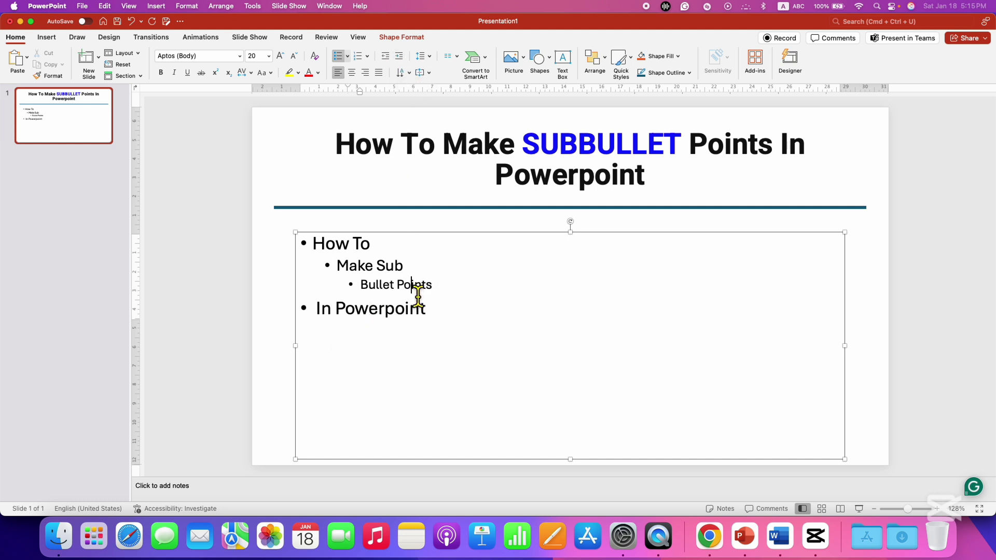
click(384, 57)
click(384, 58)
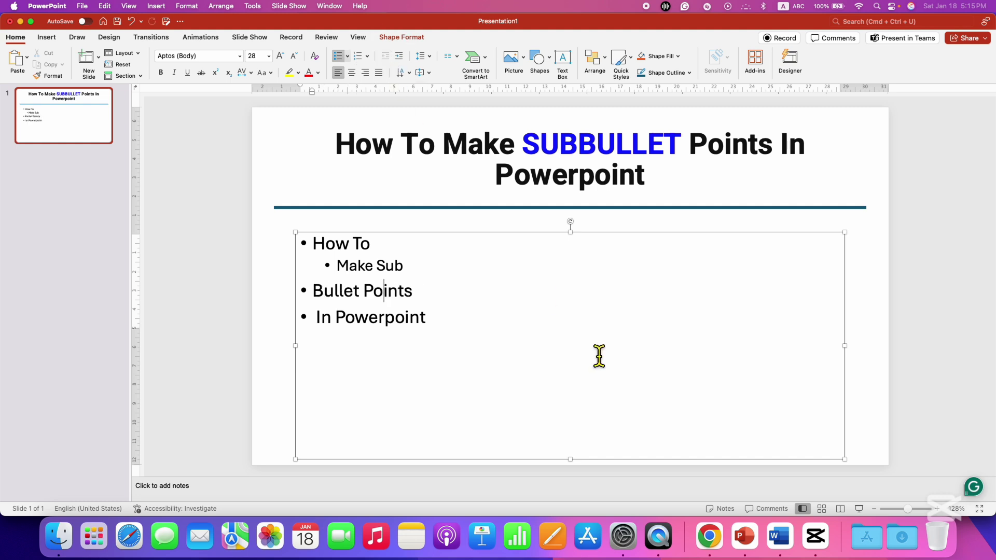
click(275, 434)
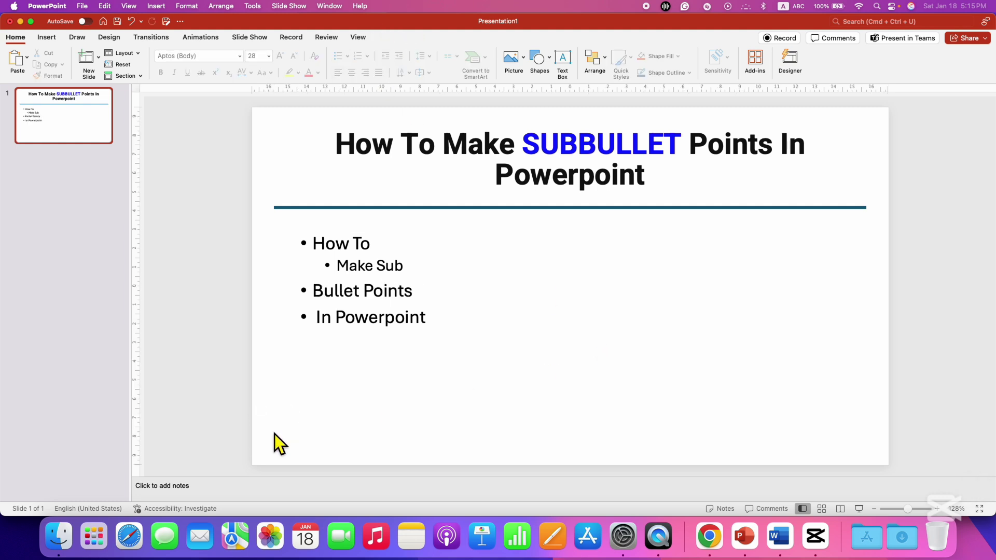